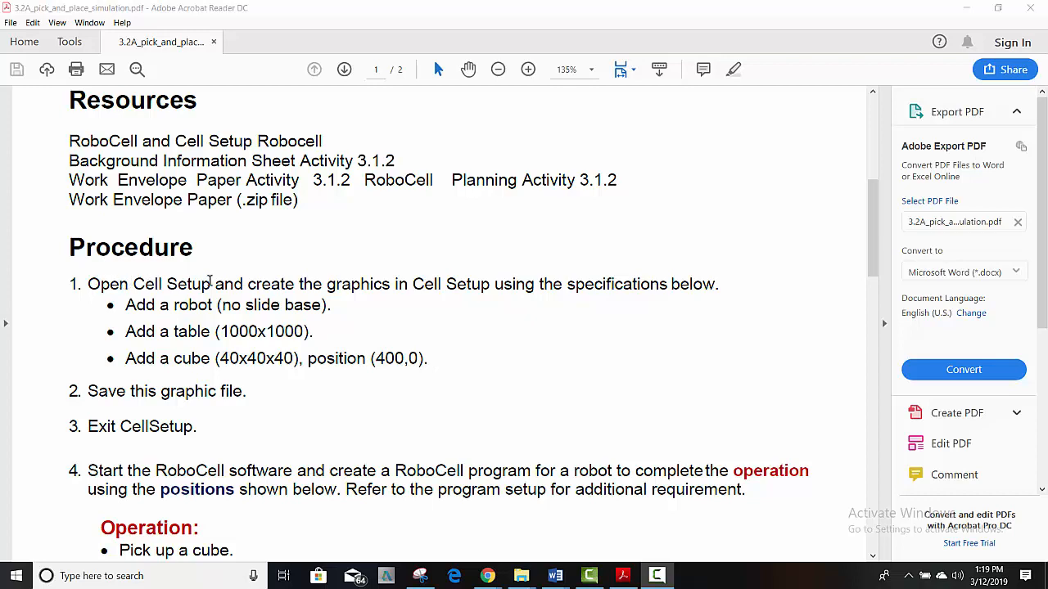
Search the computer for CellSetup and launch it
{"action": "left_click", "coordinate": [118, 577]}
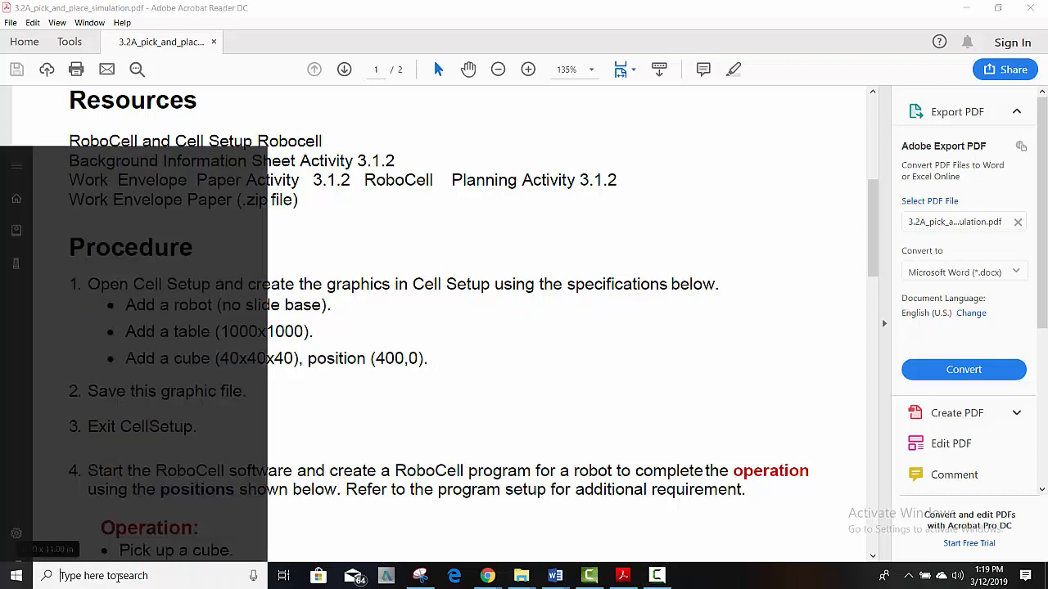
{"action": "type", "text": "cell"}
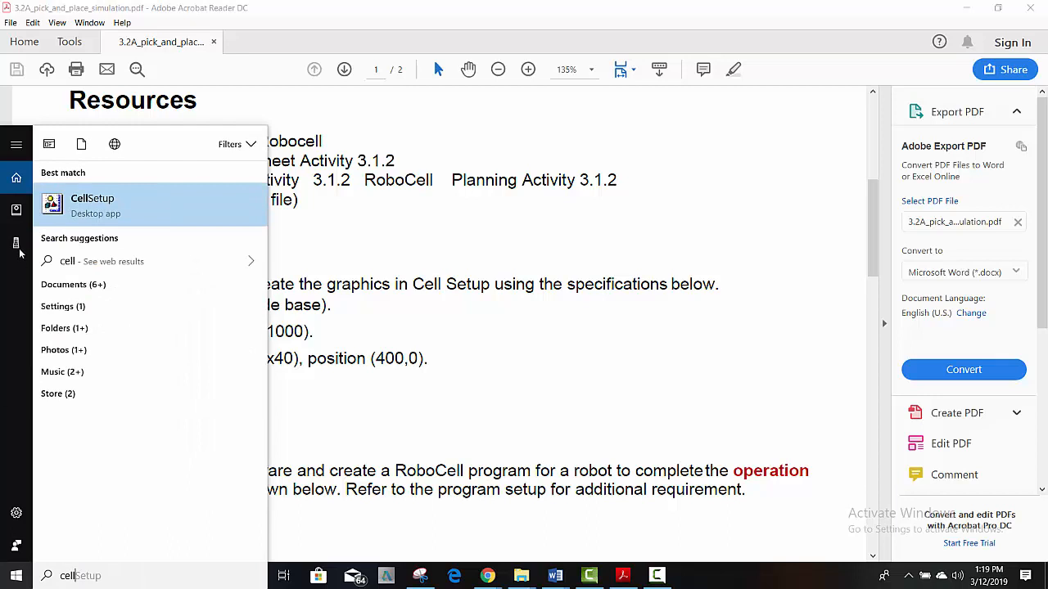
{"action": "left_click", "coordinate": [84, 210]}
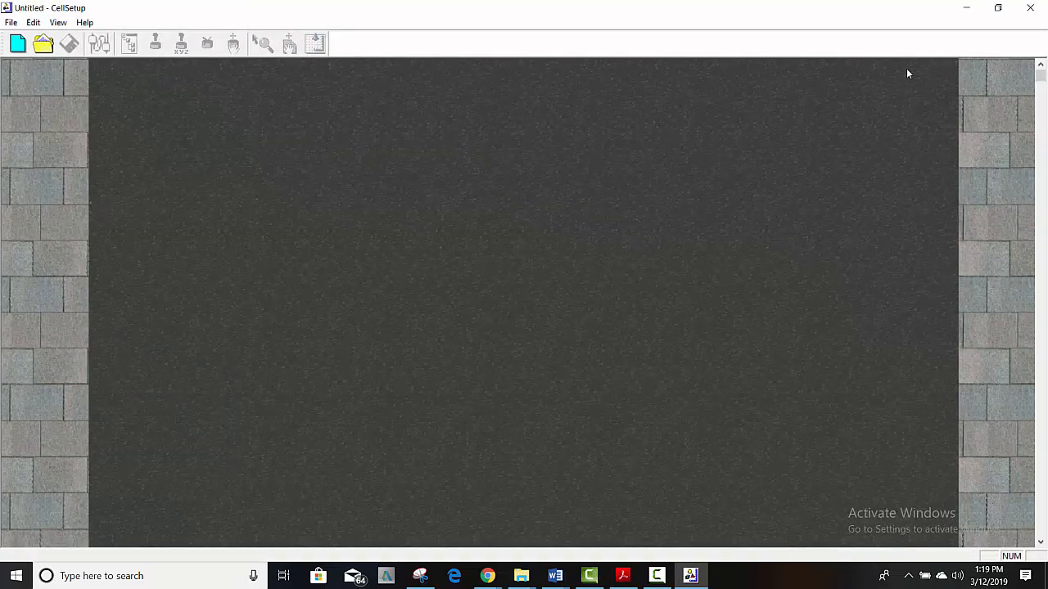
{"action": "left_click", "coordinate": [998, 8]}
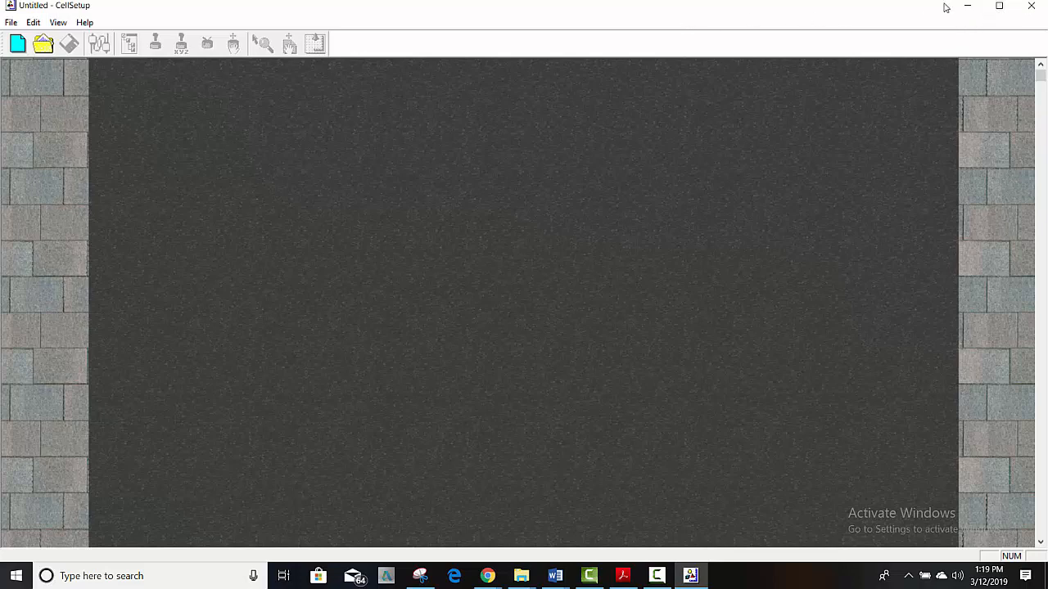
{"action": "left_click_drag", "start_coordinate": [861, 9], "coordinate": [824, 13]}
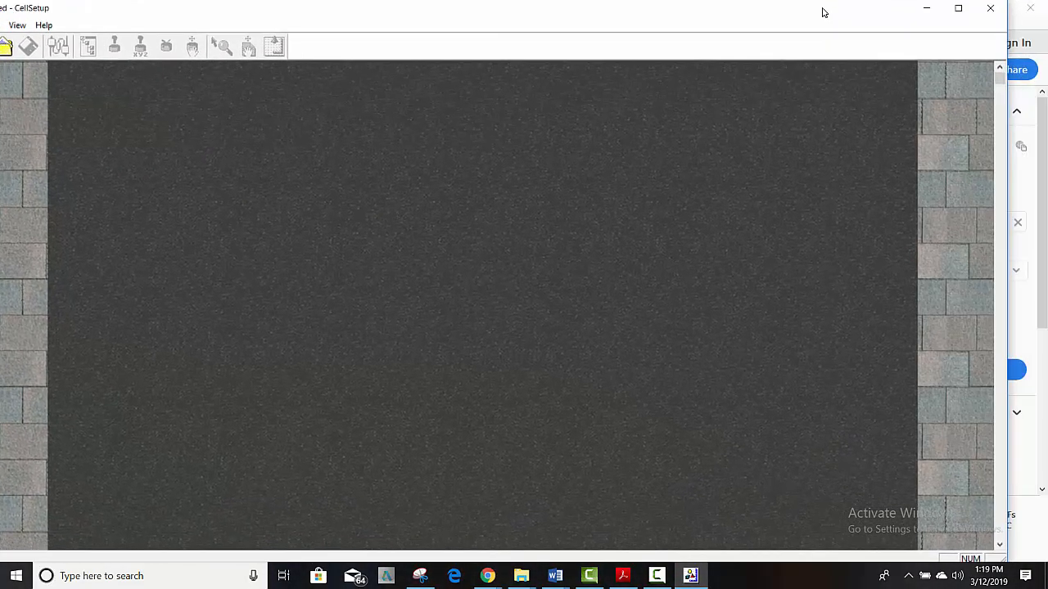
{"action": "left_click", "coordinate": [958, 8]}
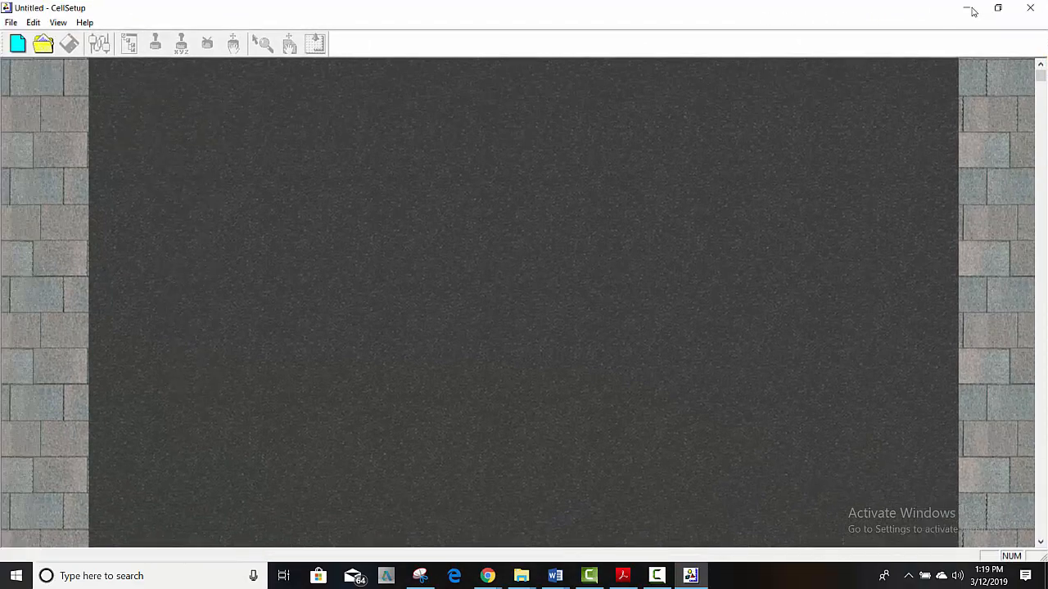
{"action": "left_click", "coordinate": [998, 8]}
{"action": "left_click_drag", "start_coordinate": [1016, 136], "coordinate": [793, 141]}
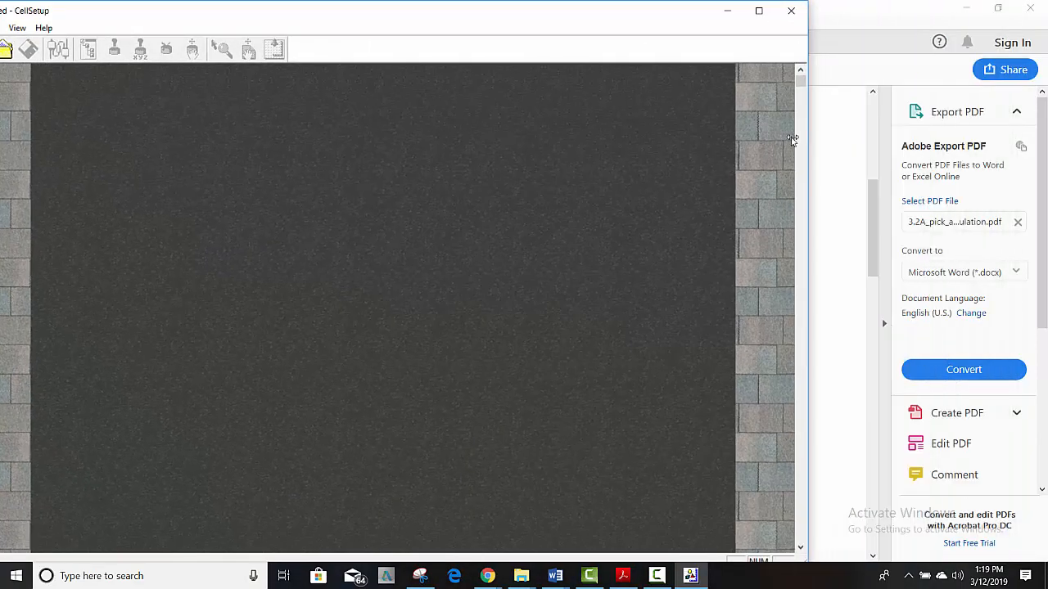
{"action": "left_click_drag", "start_coordinate": [480, 11], "coordinate": [904, 5]}
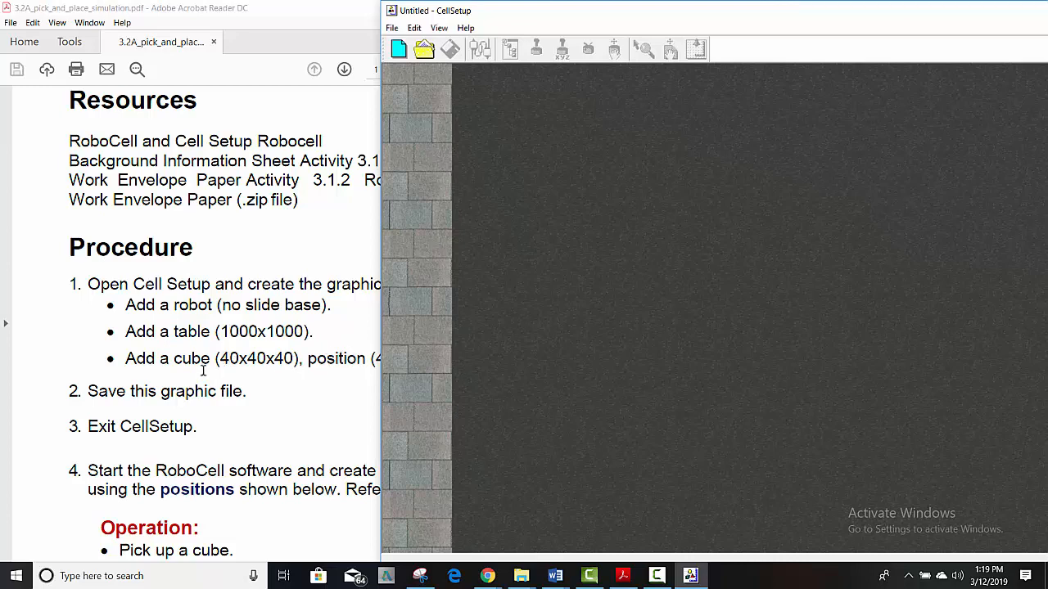
{"action": "left_click_drag", "start_coordinate": [639, 18], "coordinate": [394, 18]}
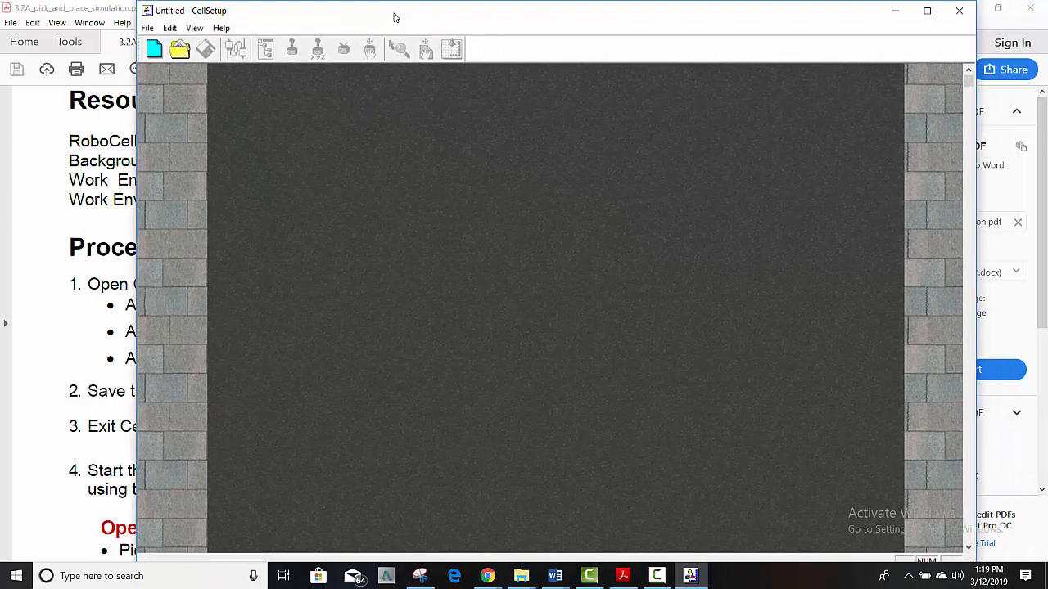
{"action": "left_click", "coordinate": [929, 11]}
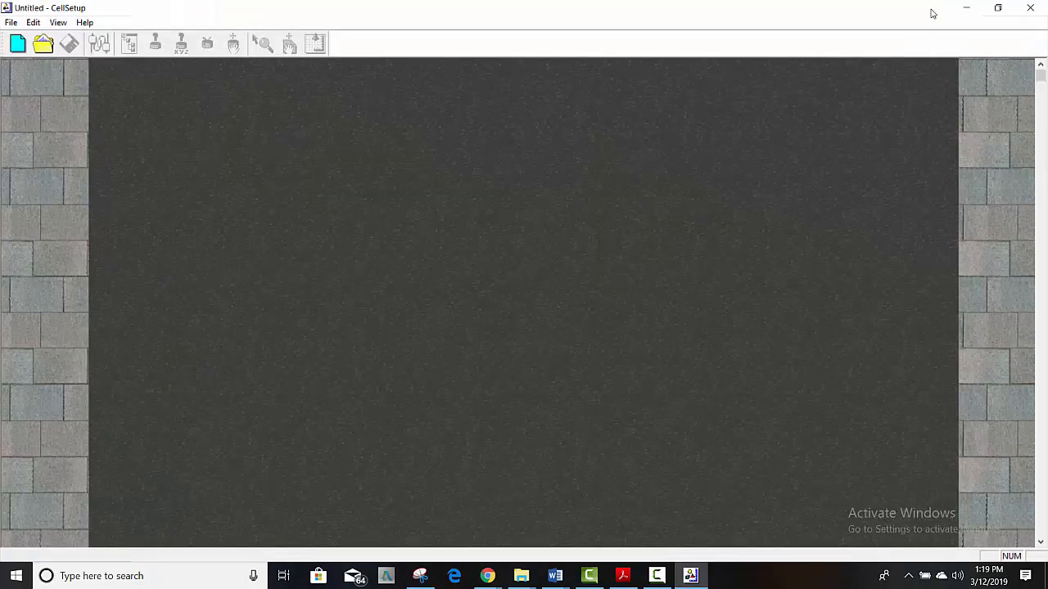
Create a new workcell for the ER 4u robot
{"action": "left_click", "coordinate": [11, 23]}
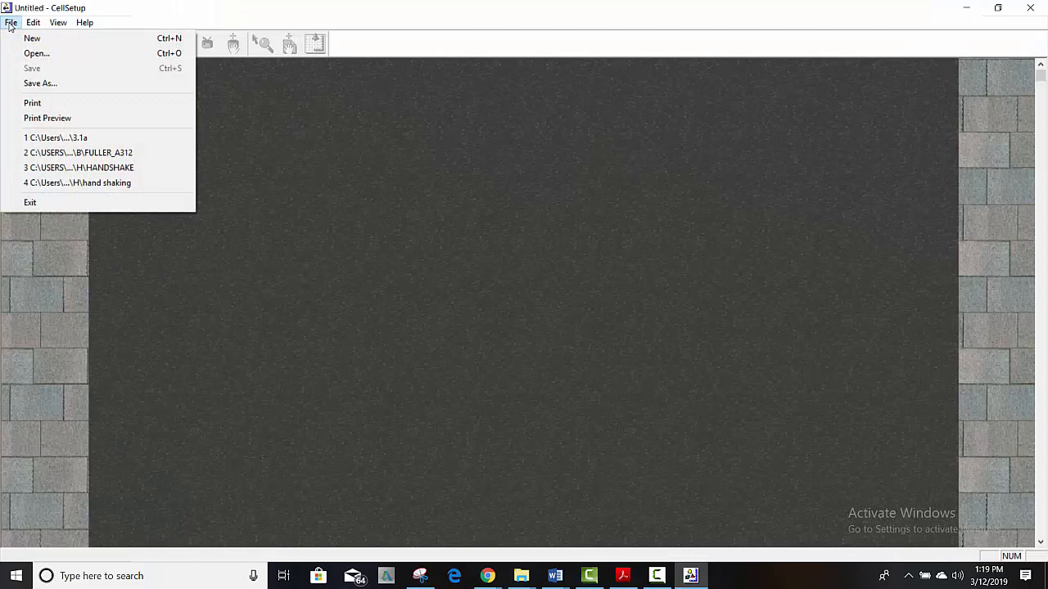
{"action": "left_click", "coordinate": [15, 39]}
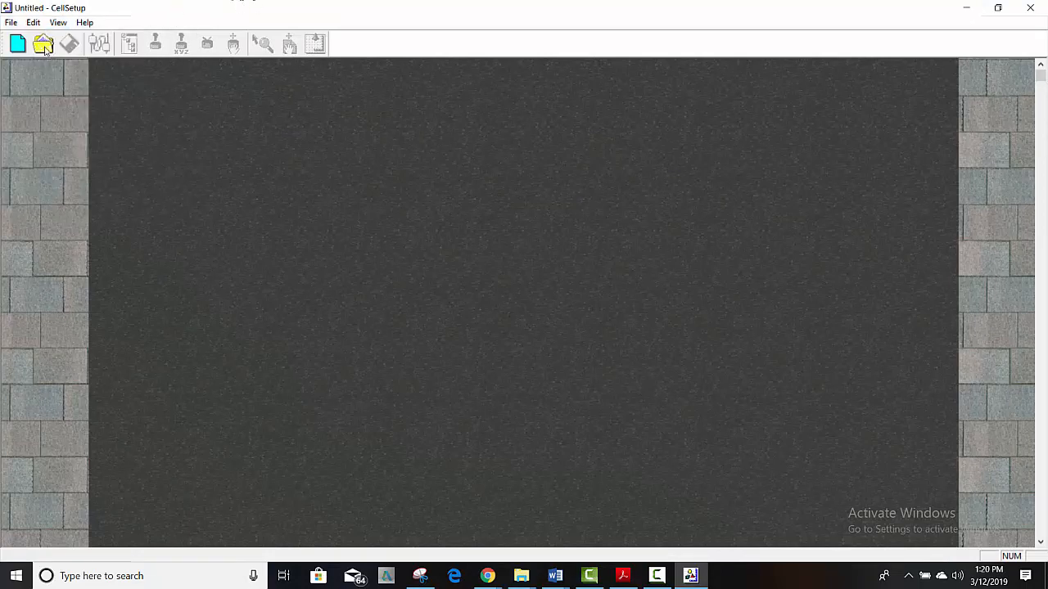
{"action": "left_click", "coordinate": [18, 45]}
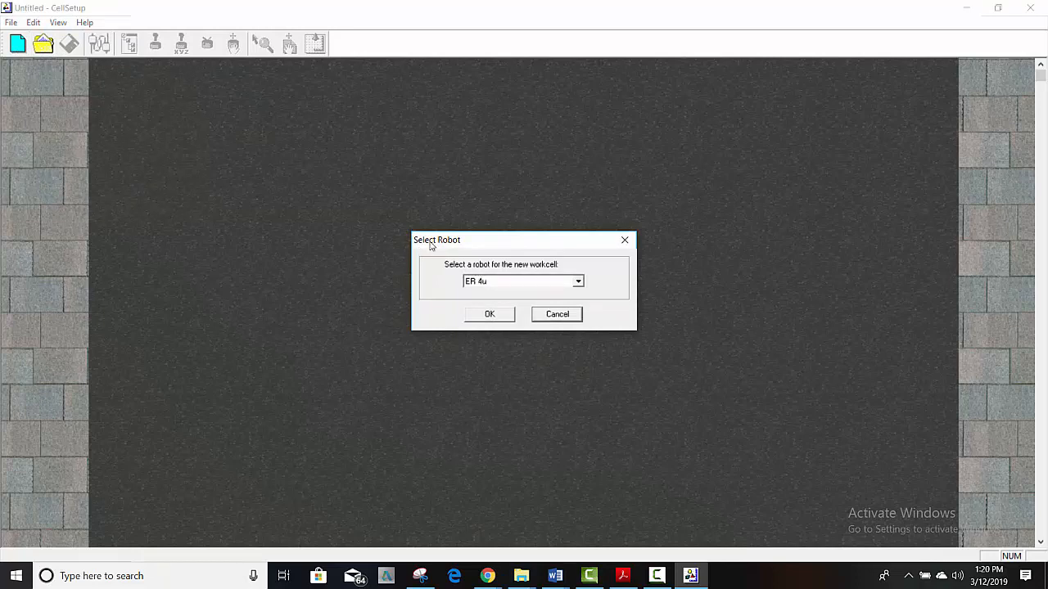
{"action": "left_click", "coordinate": [495, 315]}
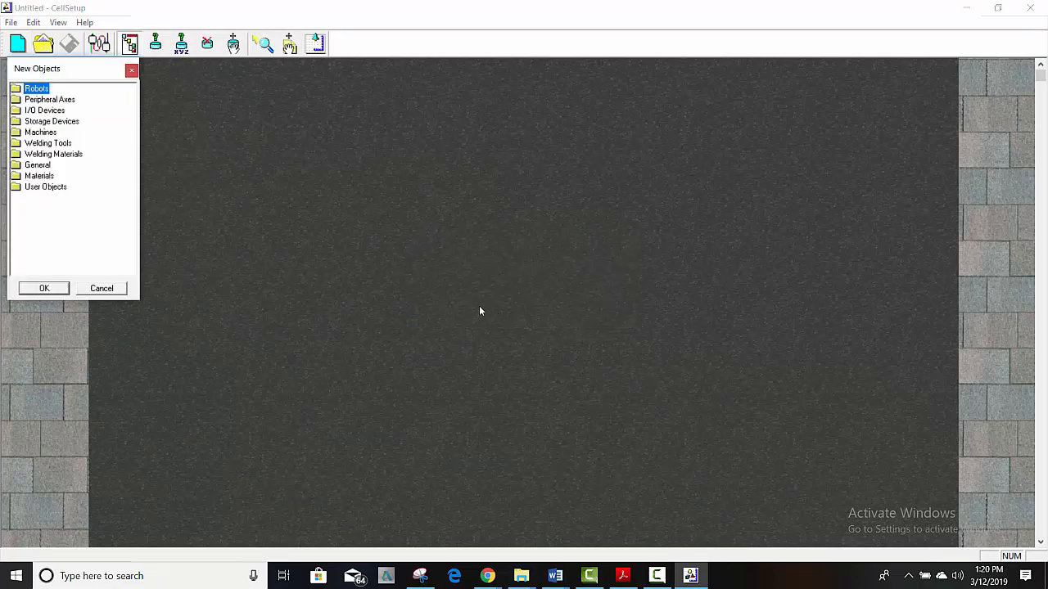
Add an ER 4u robot with the No Slidebase option near the middle of the floor
{"action": "double_click", "coordinate": [36, 89]}
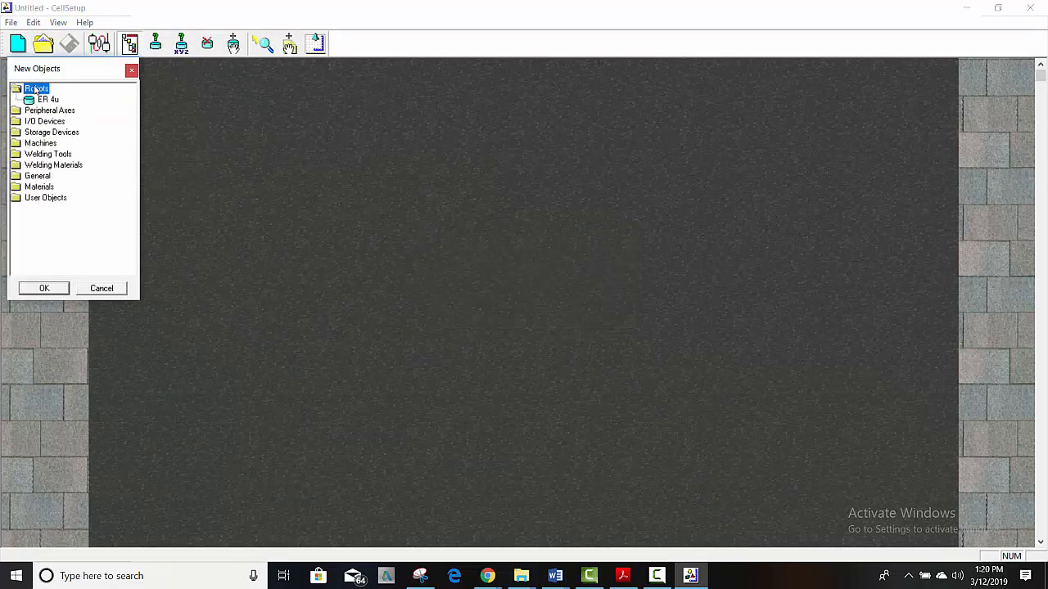
{"action": "left_click", "coordinate": [45, 99]}
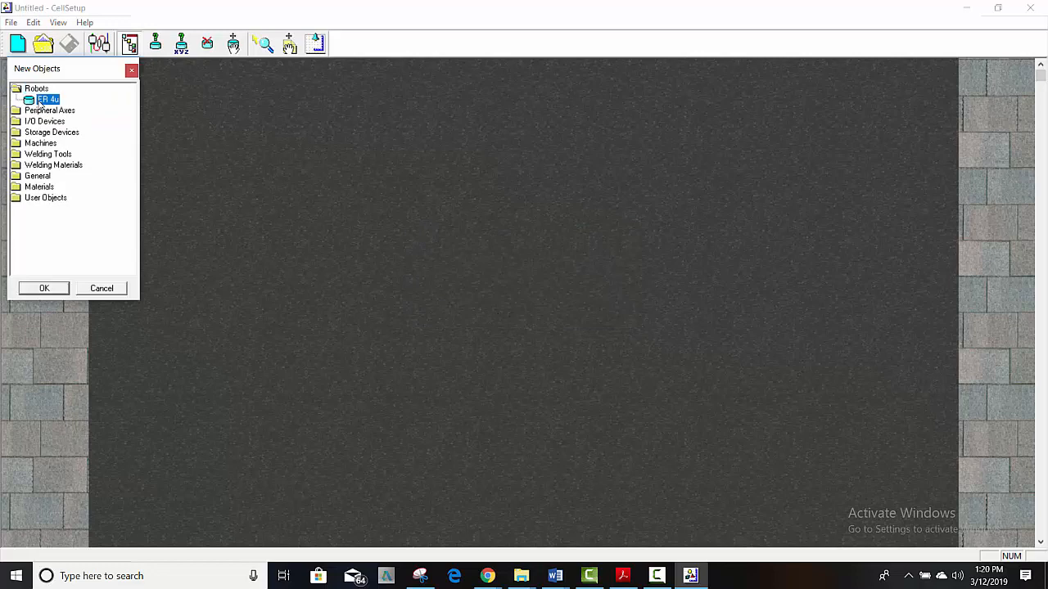
{"action": "left_click", "coordinate": [60, 291]}
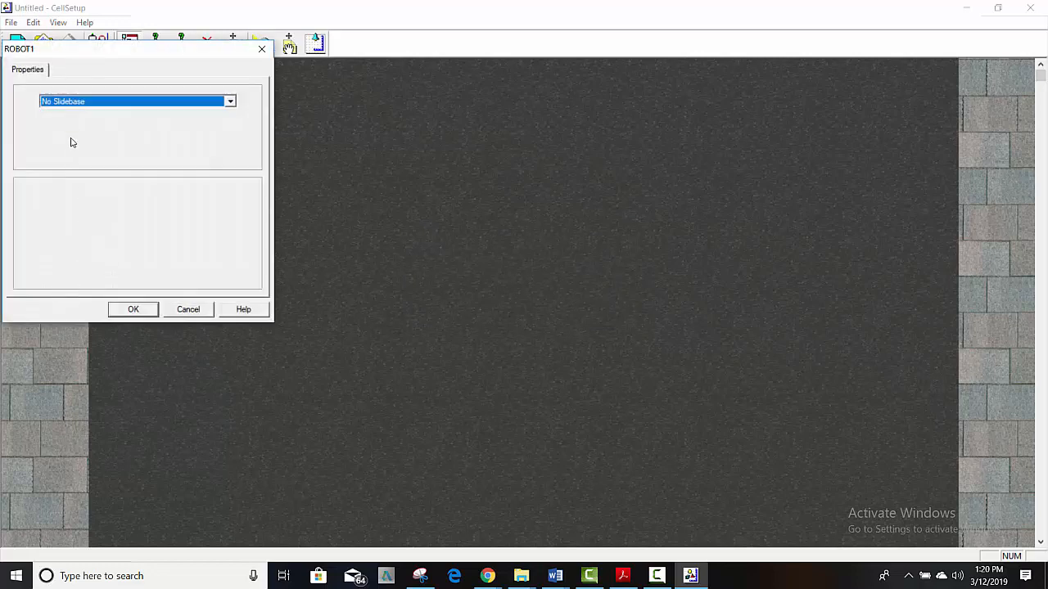
{"action": "left_click", "coordinate": [133, 310]}
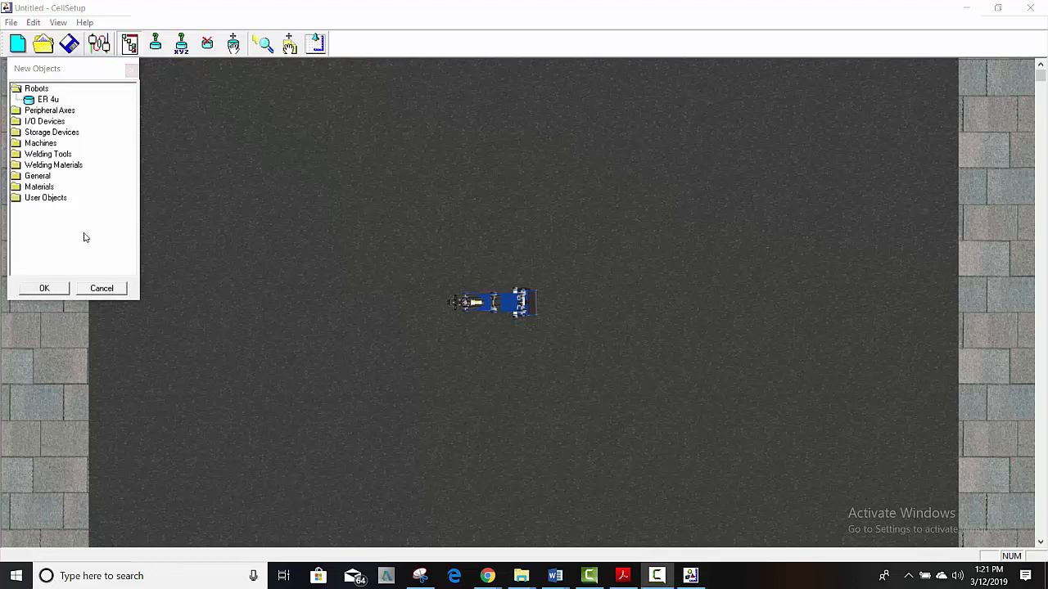
Add a 1000 x 1000 mm table and move it so that the whole robot lies within the tabletop
{"action": "double_click", "coordinate": [33, 178]}
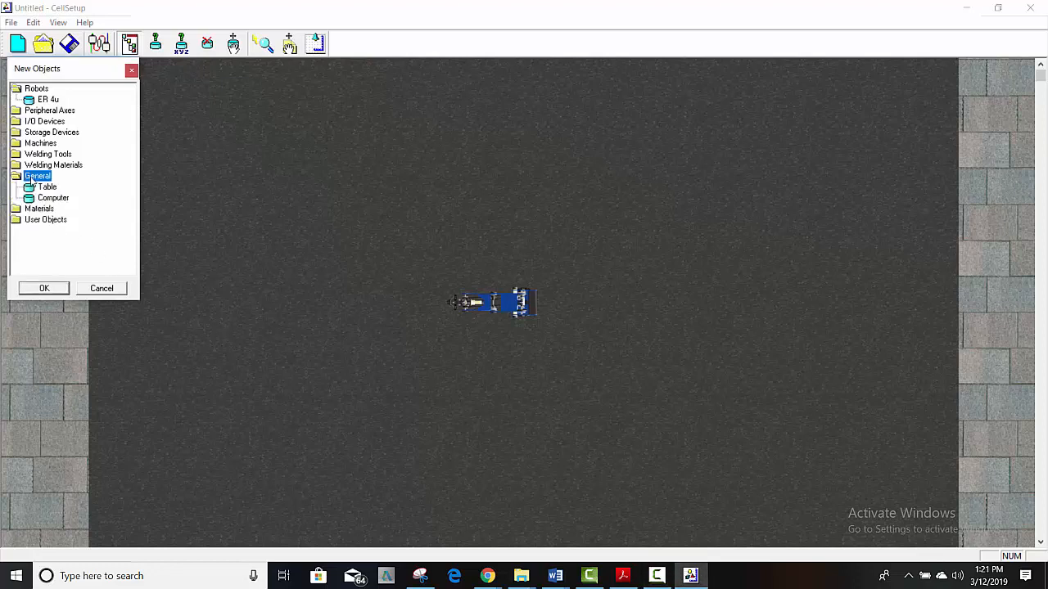
{"action": "left_click", "coordinate": [47, 188]}
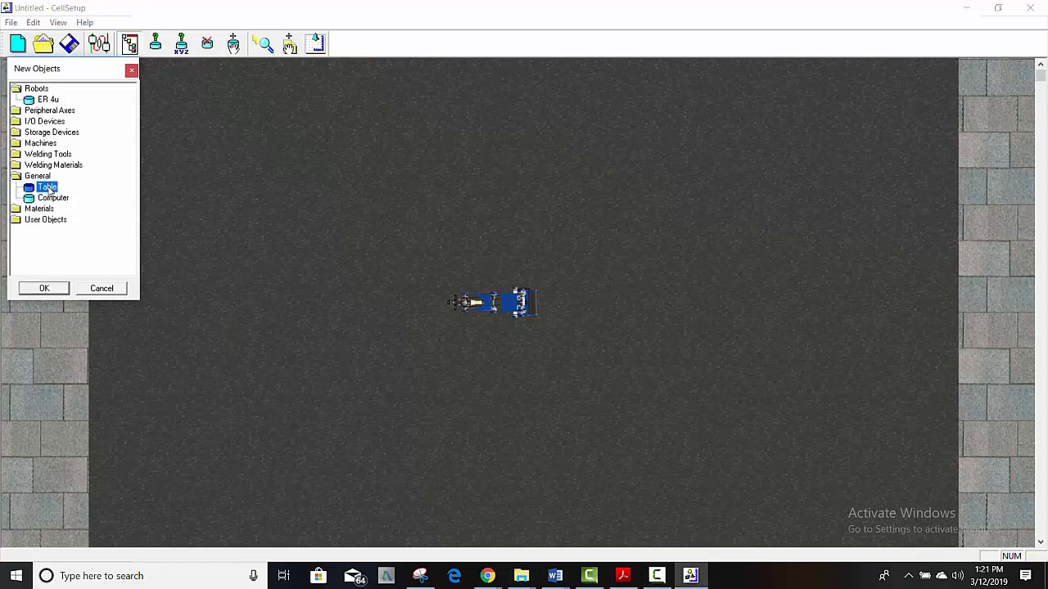
{"action": "double_click", "coordinate": [47, 189]}
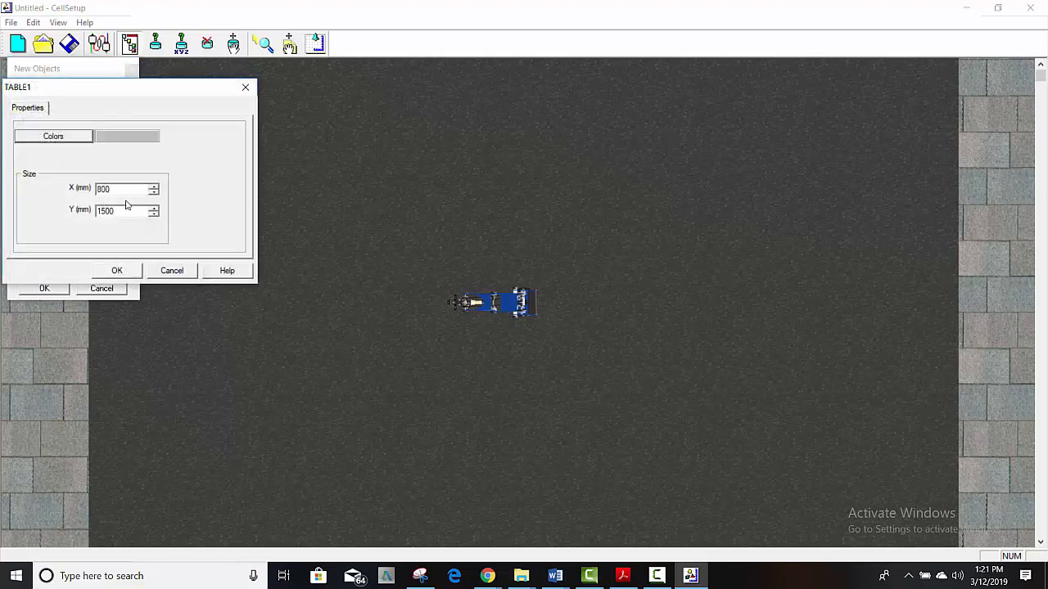
{"action": "left_click_drag", "start_coordinate": [126, 189], "coordinate": [91, 194]}
{"action": "type", "text": "10"}
{"action": "key", "text": "Tab"}
{"action": "type", "text": "10"}
{"action": "left_click", "coordinate": [120, 275]}
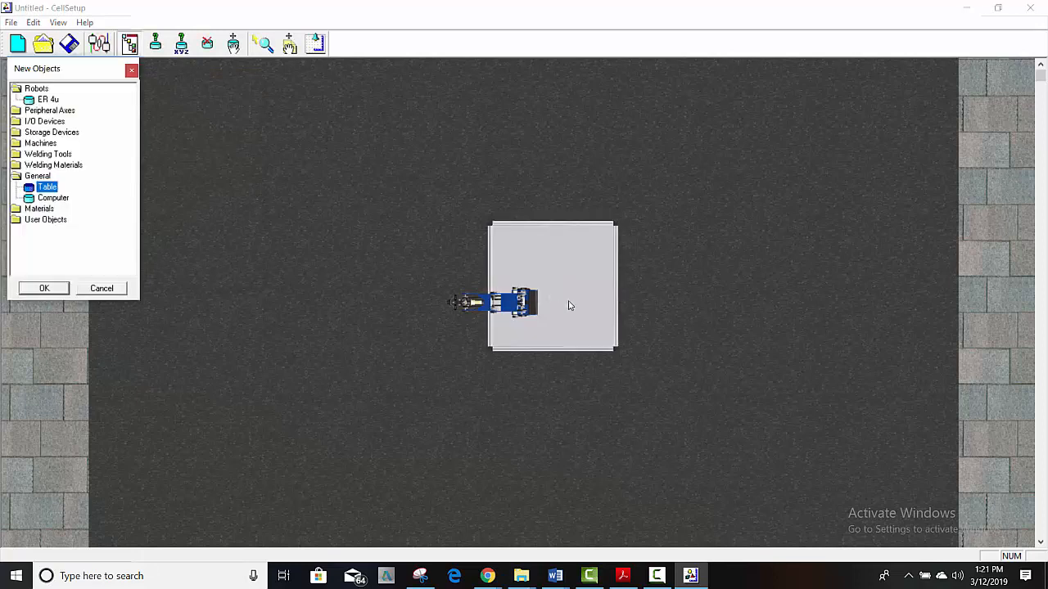
{"action": "left_click", "coordinate": [233, 45]}
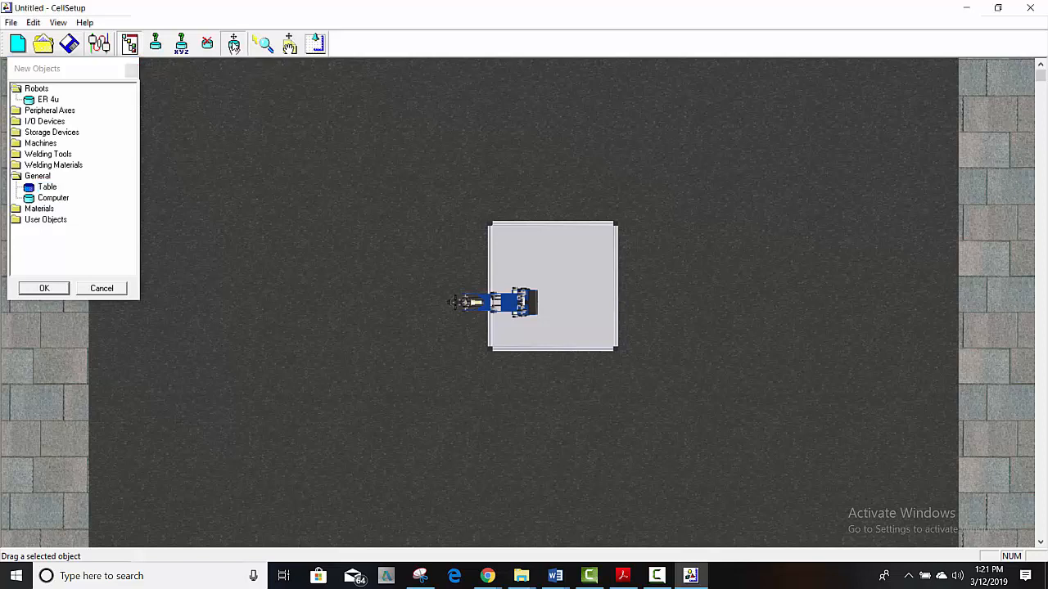
{"action": "left_click_drag", "start_coordinate": [597, 259], "coordinate": [565, 269]}
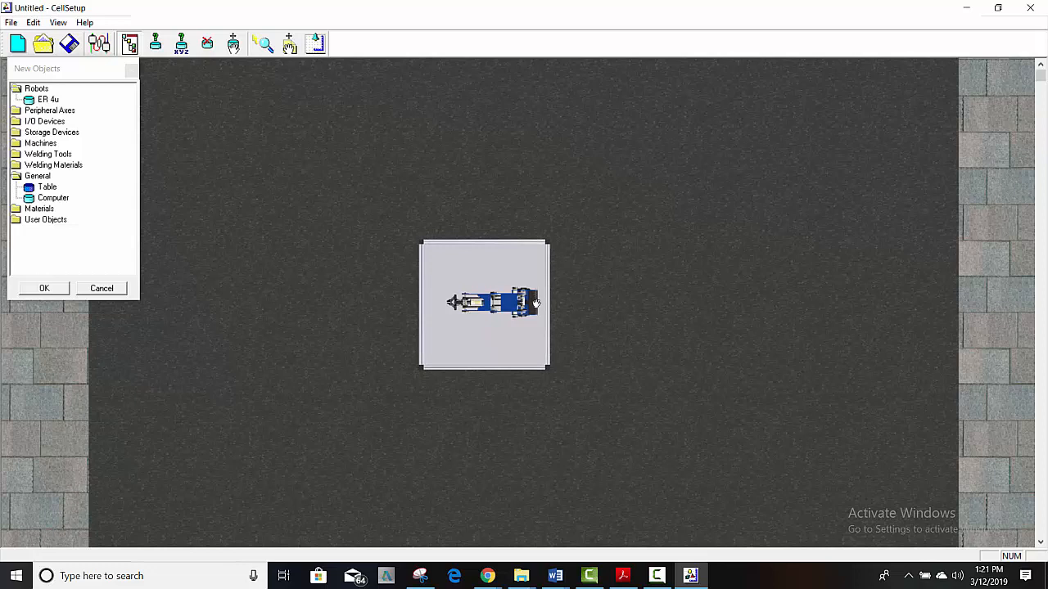
Add a red plastic cube of 40 x 40 x 40 mm on the table beside the robot arm
{"action": "double_click", "coordinate": [39, 210]}
{"action": "left_click", "coordinate": [45, 199]}
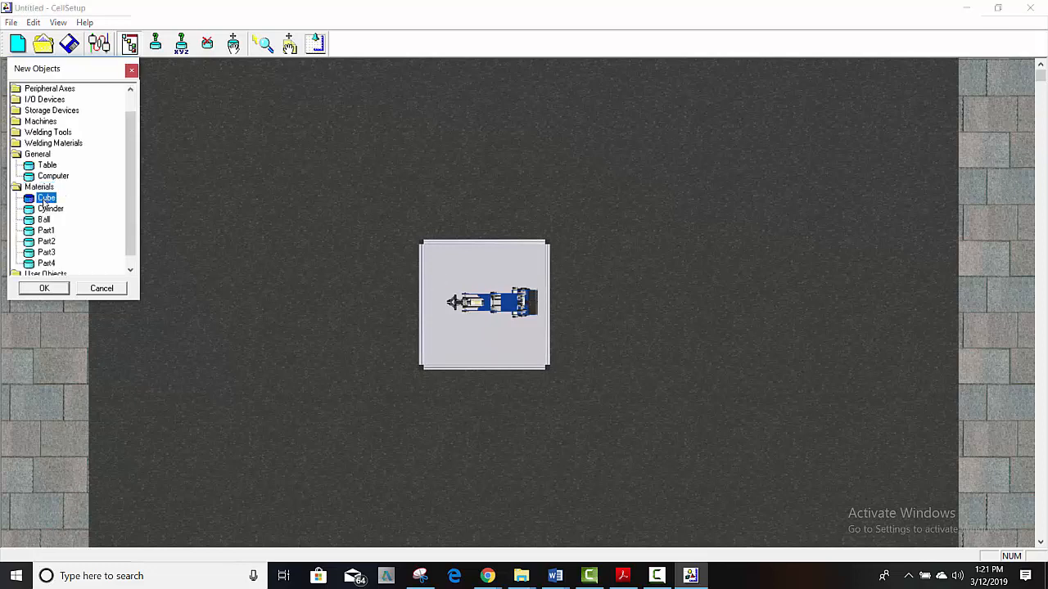
{"action": "left_click", "coordinate": [53, 290]}
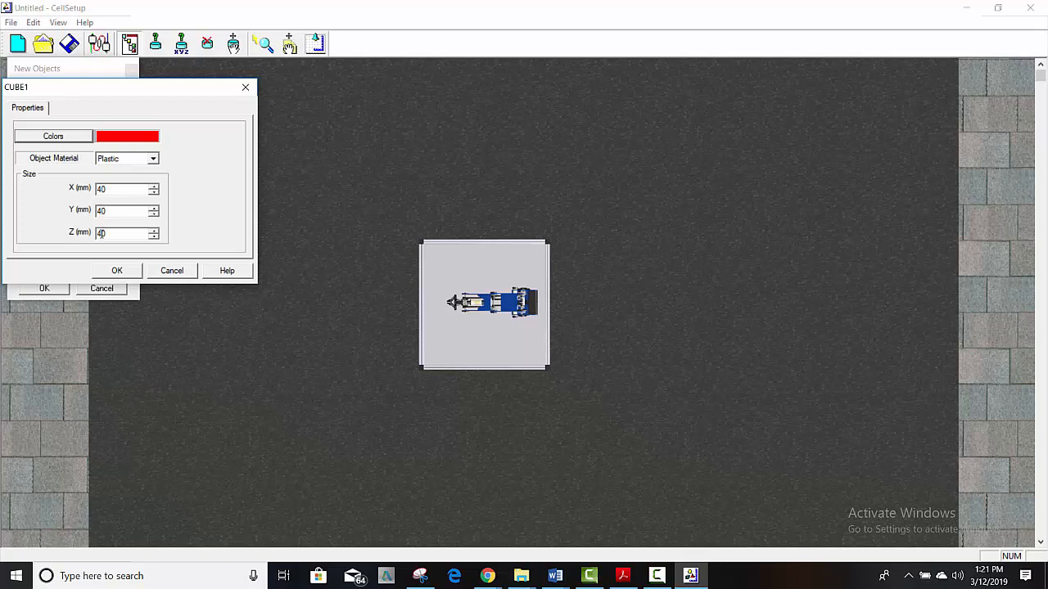
{"action": "left_click", "coordinate": [117, 272]}
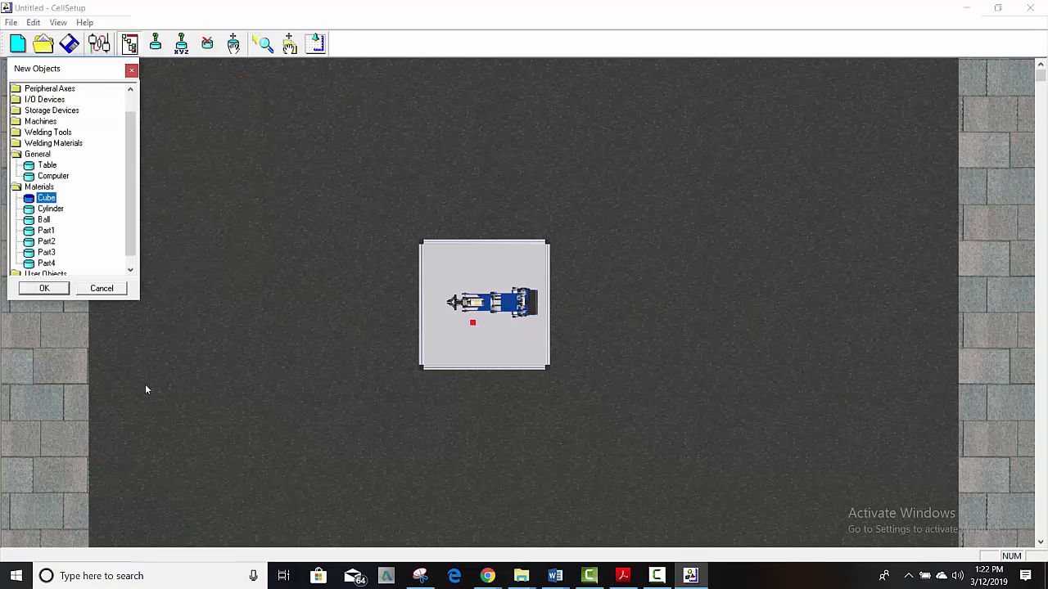
{"action": "left_click", "coordinate": [403, 366]}
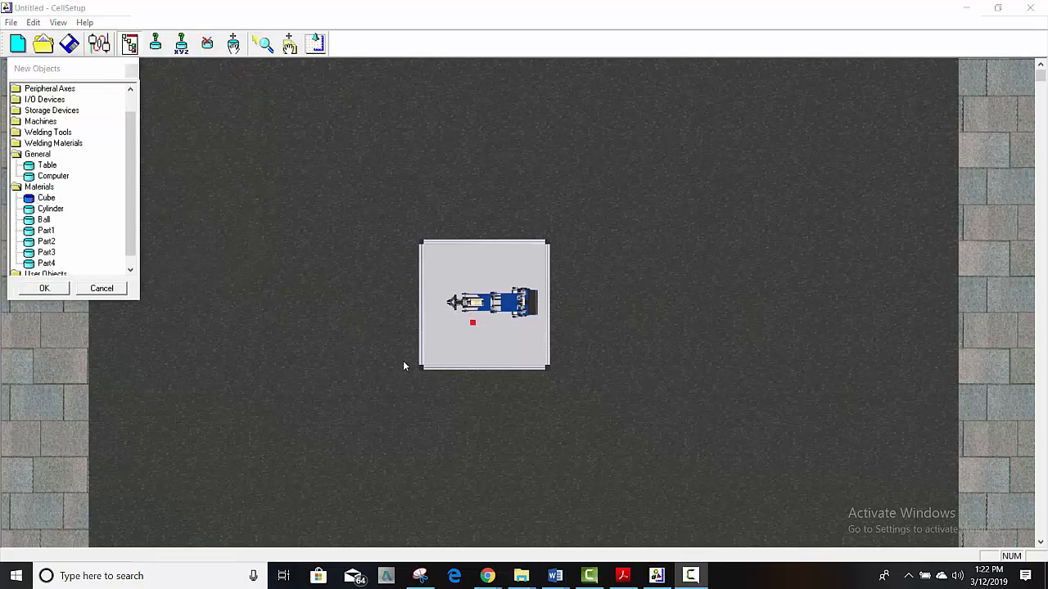
Set the cube's position to X 400 mm and Y 0 mm, as the activity sheet specifies
{"action": "right_click", "coordinate": [473, 324]}
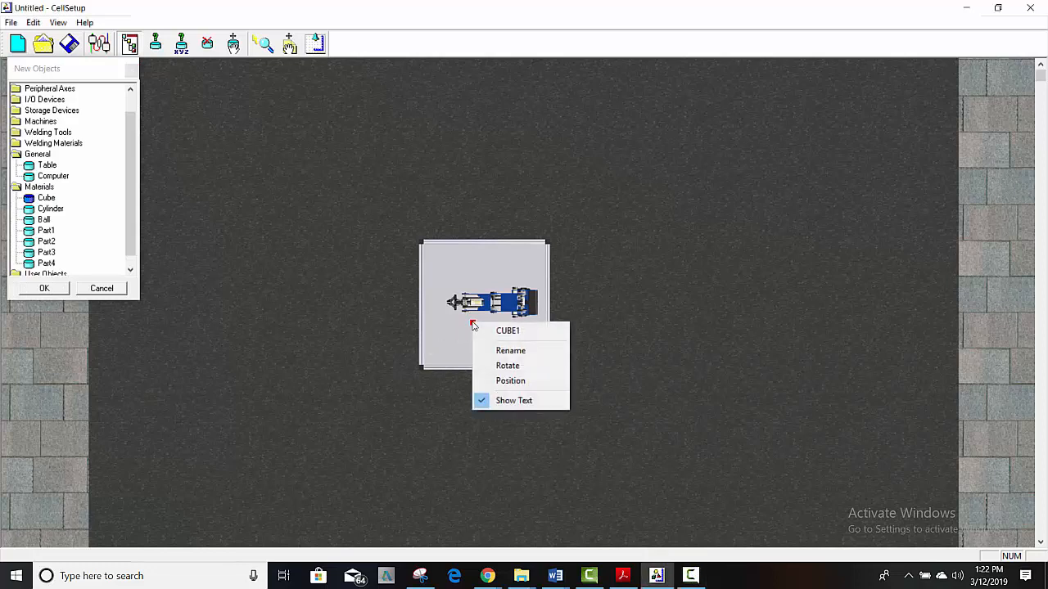
{"action": "left_click", "coordinate": [508, 382]}
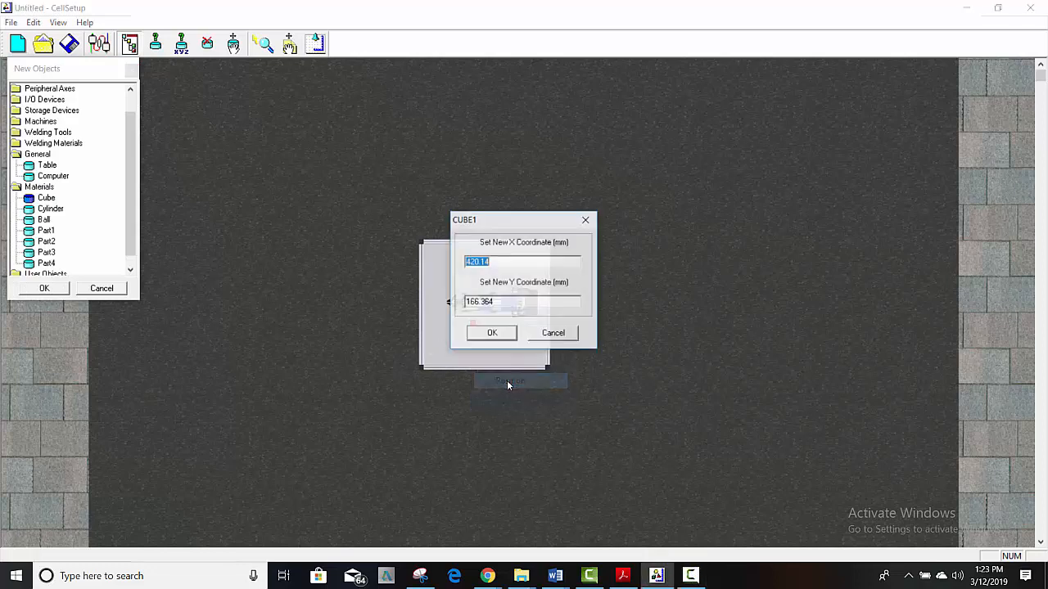
{"action": "left_click", "coordinate": [494, 262]}
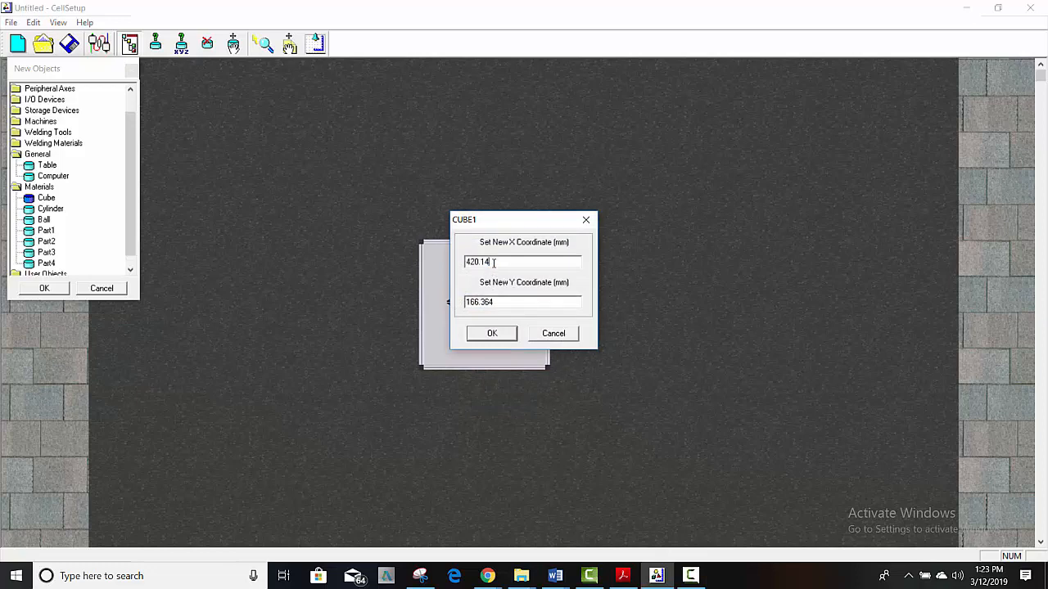
{"action": "left_click", "coordinate": [622, 575]}
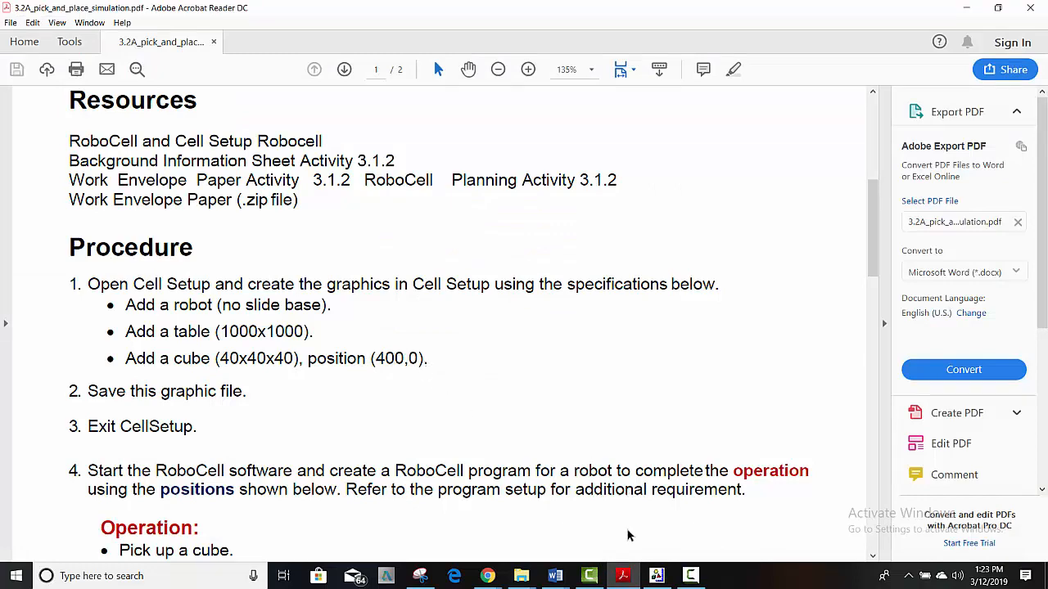
{"action": "left_click", "coordinate": [655, 580]}
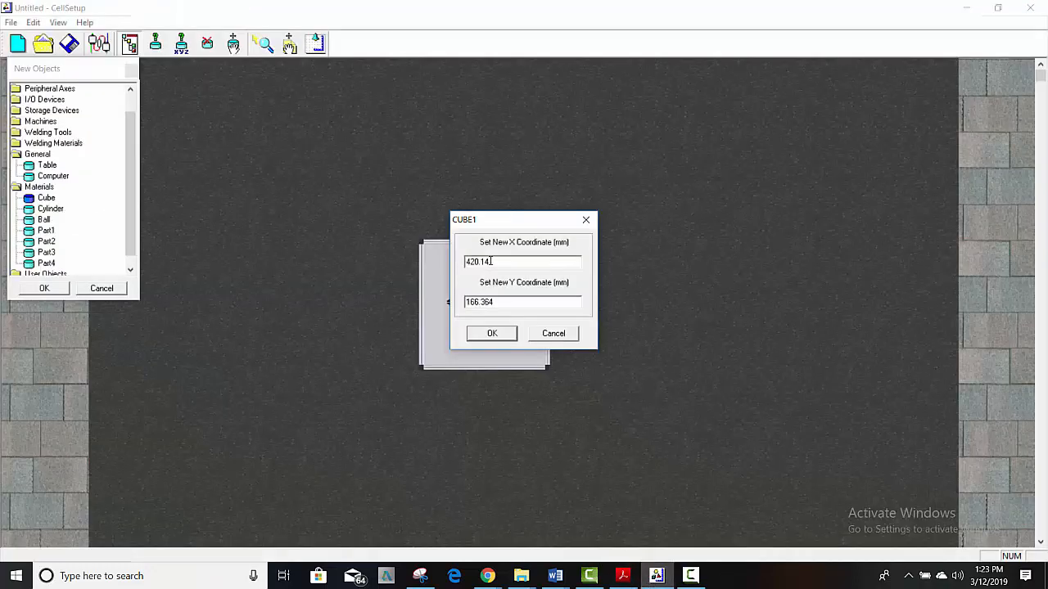
{"action": "left_click_drag", "start_coordinate": [491, 261], "coordinate": [437, 266]}
{"action": "type", "text": "400"}
{"action": "key", "text": "Tab"}
{"action": "type", "text": "0"}
{"action": "left_click", "coordinate": [488, 335]}
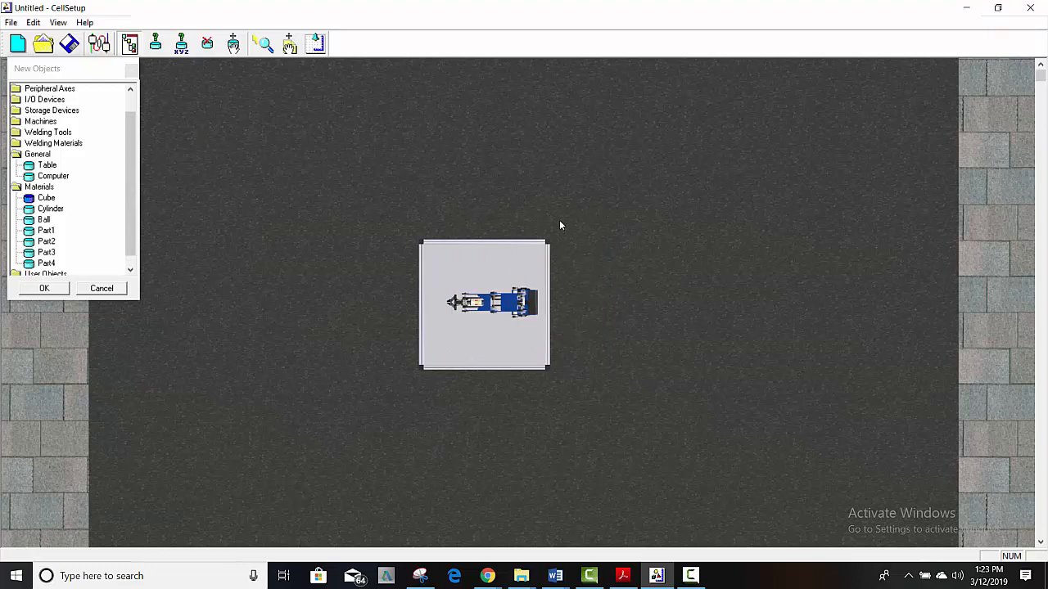
{"action": "middle_click_drag", "start_coordinate": [562, 222], "coordinate": [508, 230]}
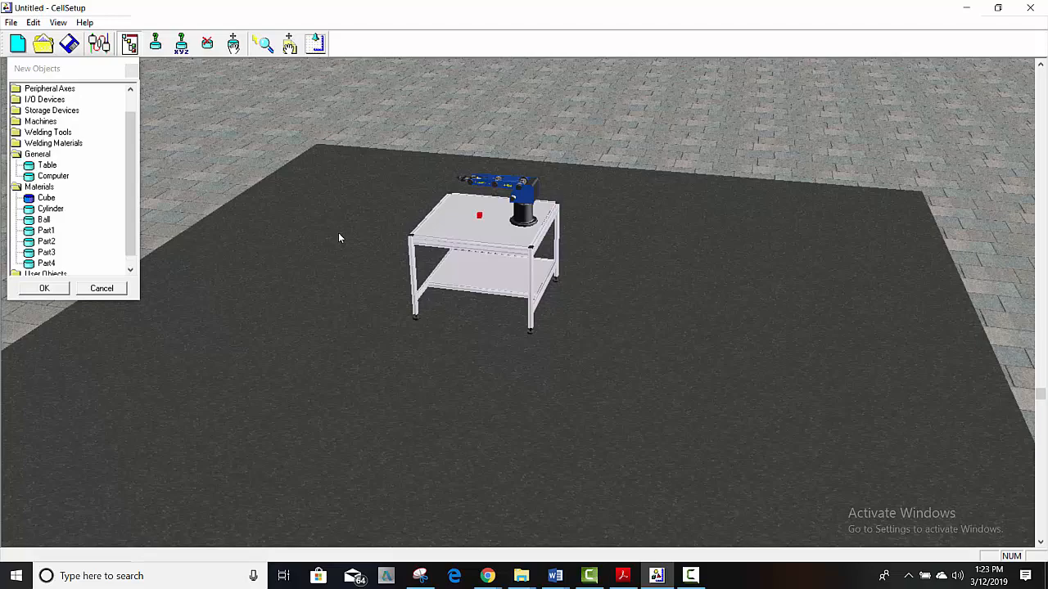
Show the robot's working envelope to check its reach over the table and the cube
{"action": "middle_click_drag", "start_coordinate": [340, 238], "coordinate": [447, 154]}
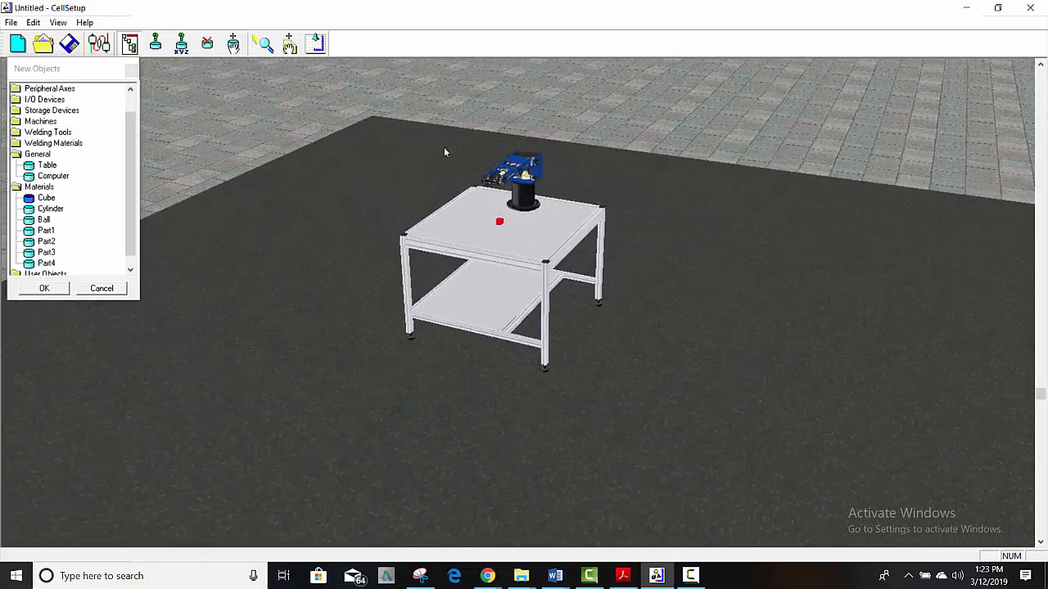
{"action": "middle_click_drag", "start_coordinate": [464, 289], "coordinate": [447, 183]}
{"action": "right_click_drag", "start_coordinate": [448, 184], "coordinate": [447, 182]}
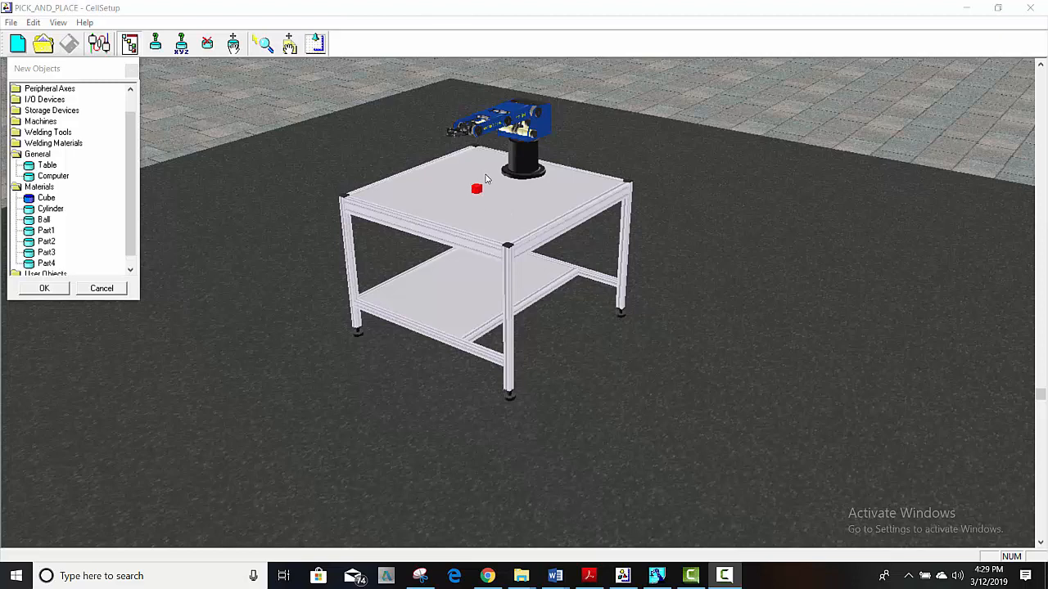
{"action": "right_click", "coordinate": [494, 123]}
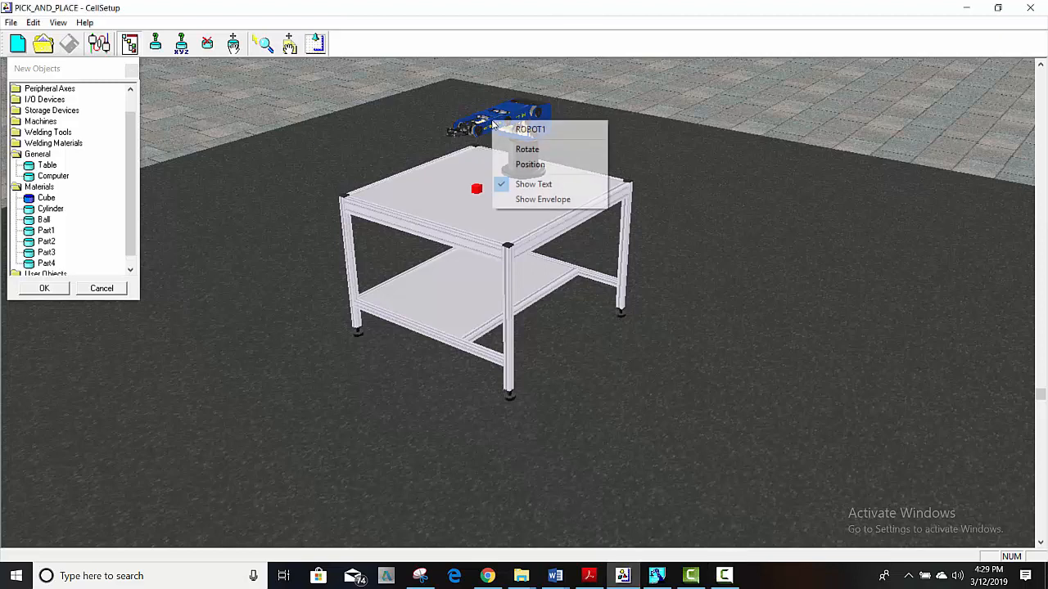
{"action": "left_click", "coordinate": [525, 200]}
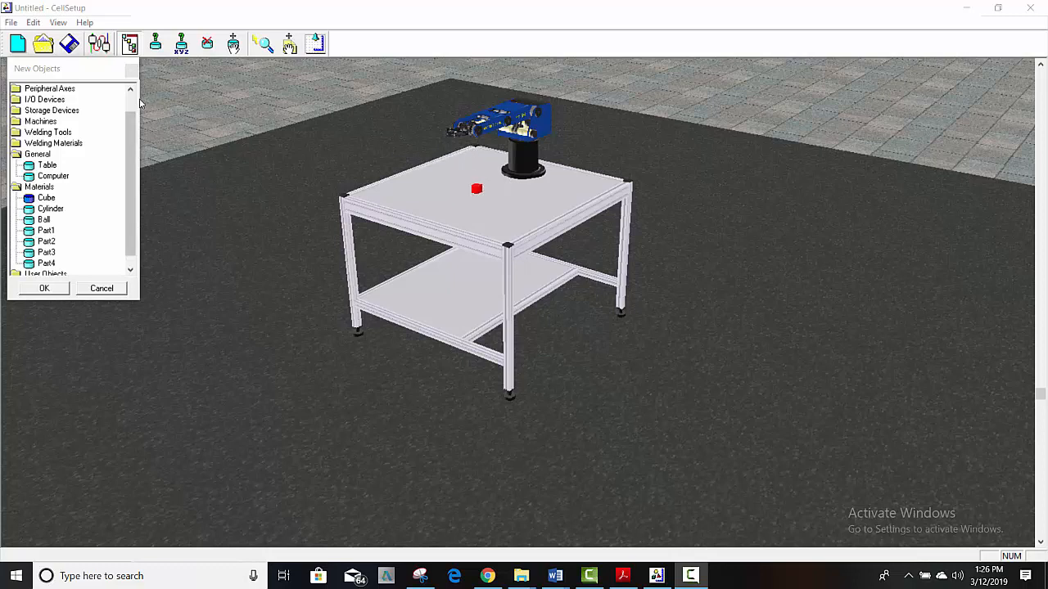
Save the workcell as PICK_AND_PLACE in the activity 3.1a folder, replacing the existing file of that name
{"action": "left_click", "coordinate": [10, 23]}
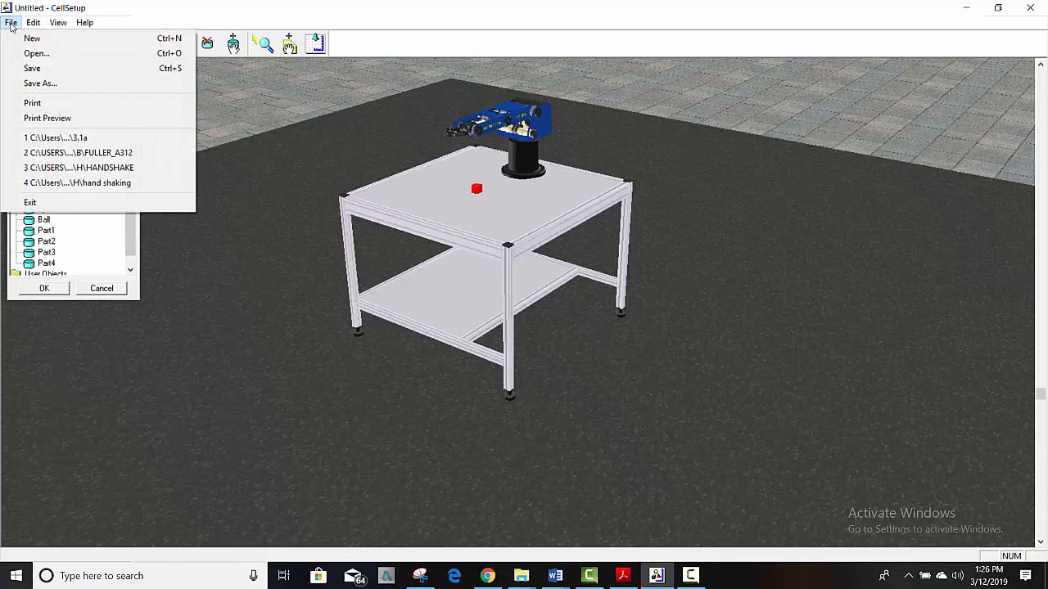
{"action": "left_click", "coordinate": [32, 68]}
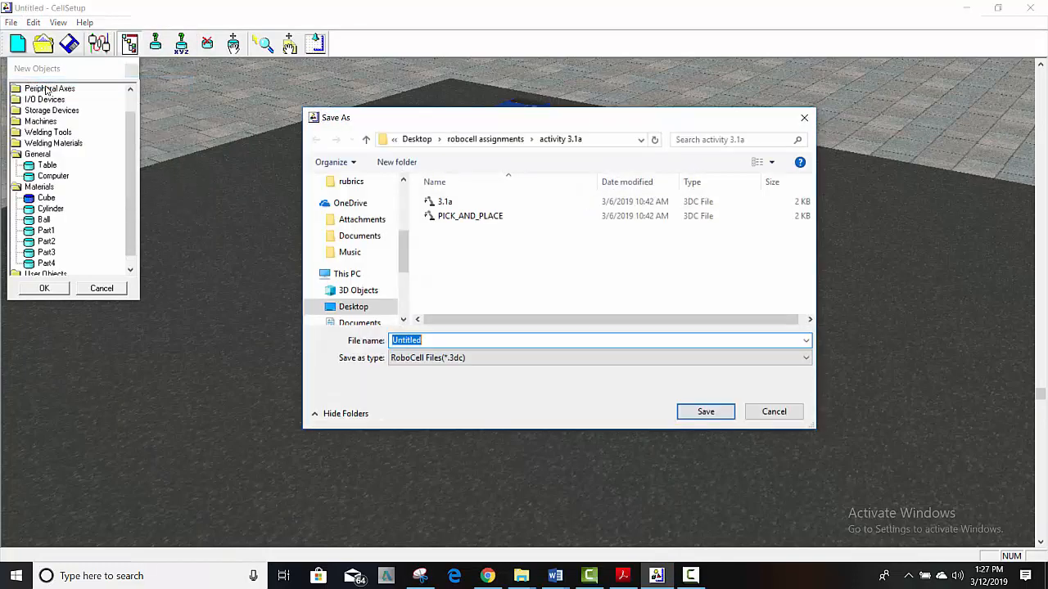
{"action": "left_click", "coordinate": [468, 216]}
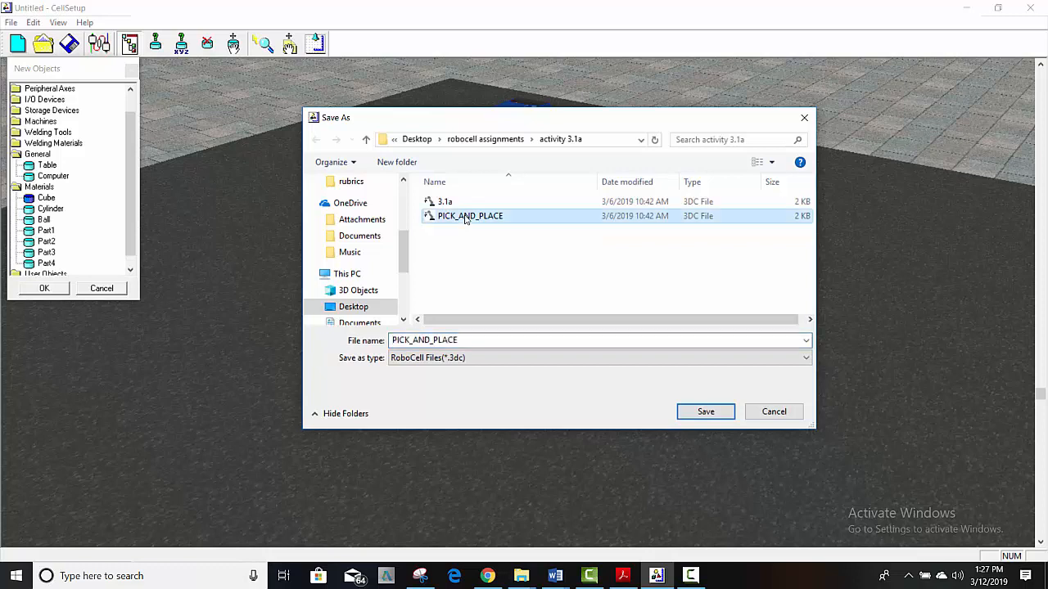
{"action": "left_click", "coordinate": [473, 343]}
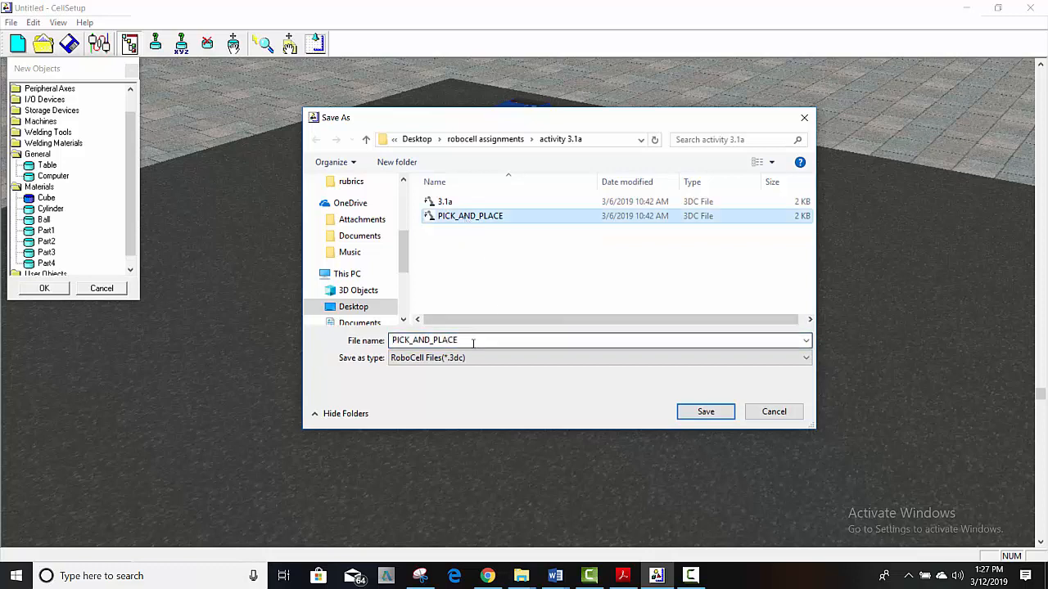
{"action": "left_click", "coordinate": [698, 413]}
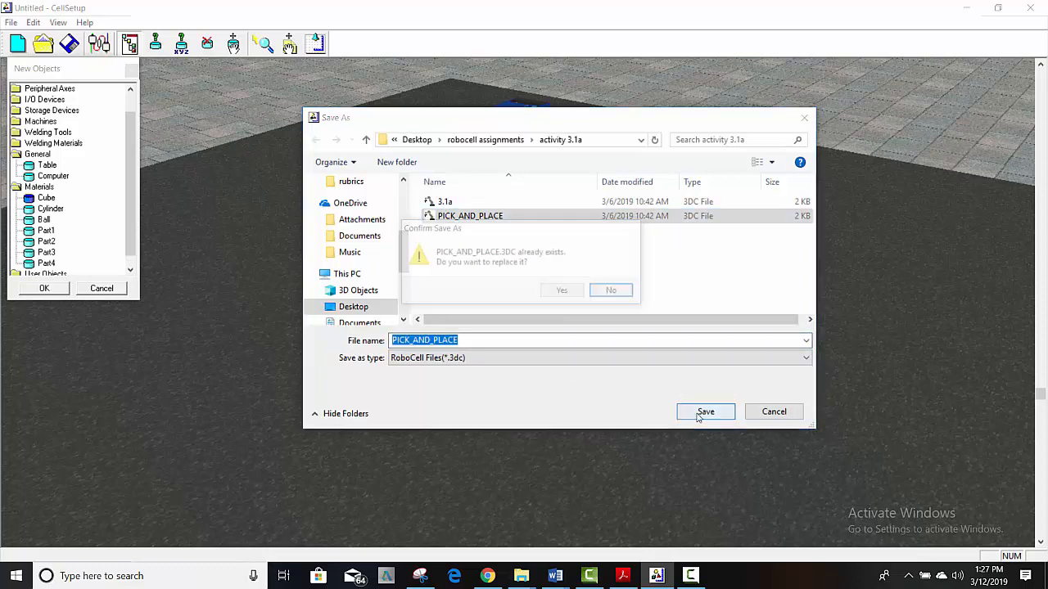
{"action": "left_click", "coordinate": [573, 297]}
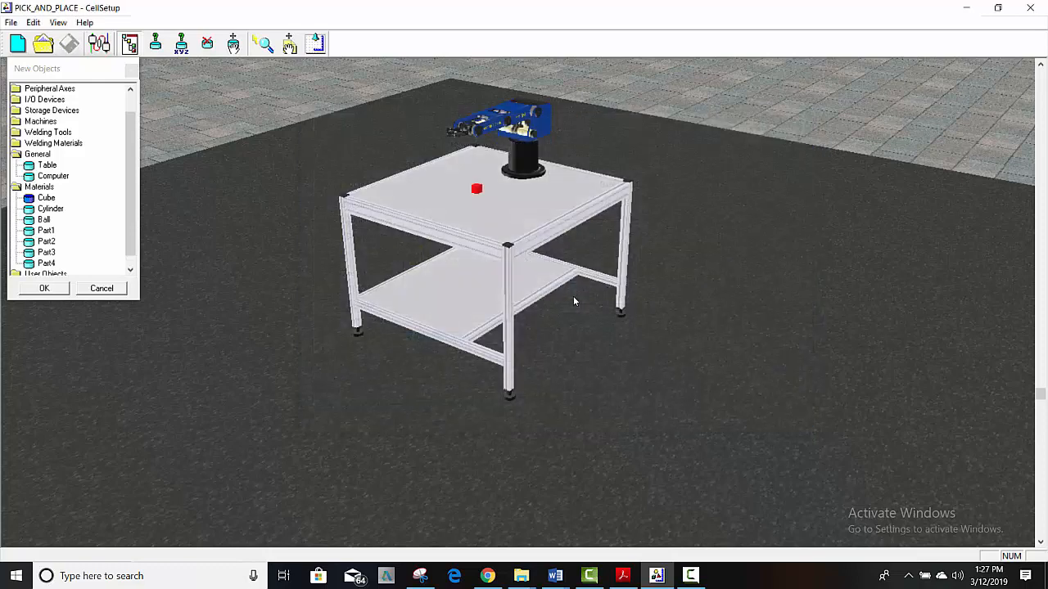